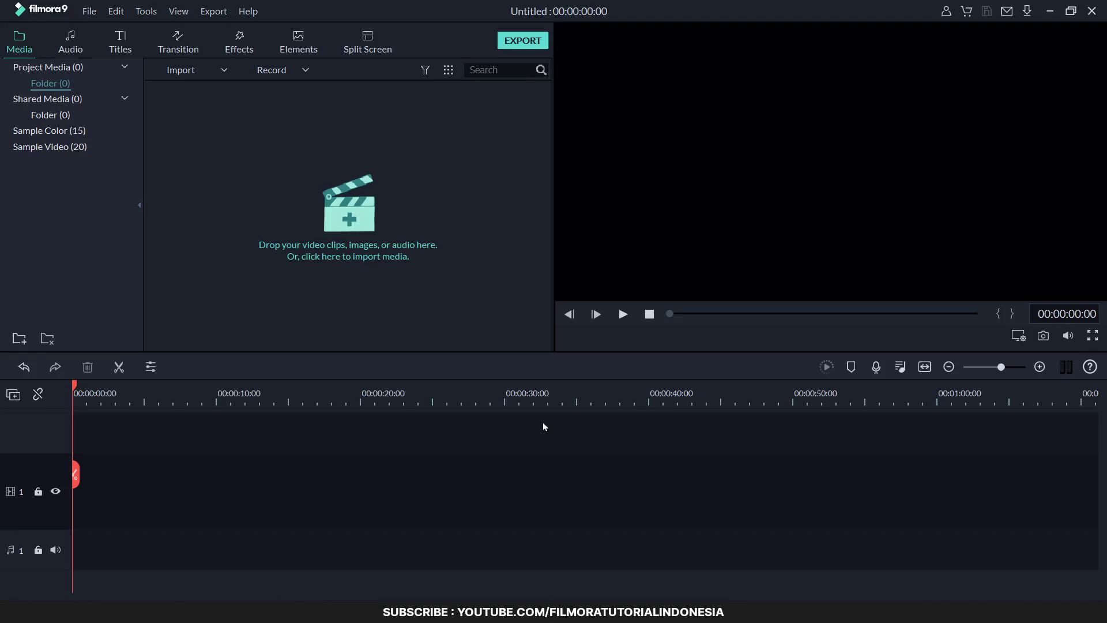
Import the Samsung Galaxy S20 unboxing video and place it at the start of video track 1, keeping the project's 1920 x 1080 25fps settings
click(187, 69)
click(217, 84)
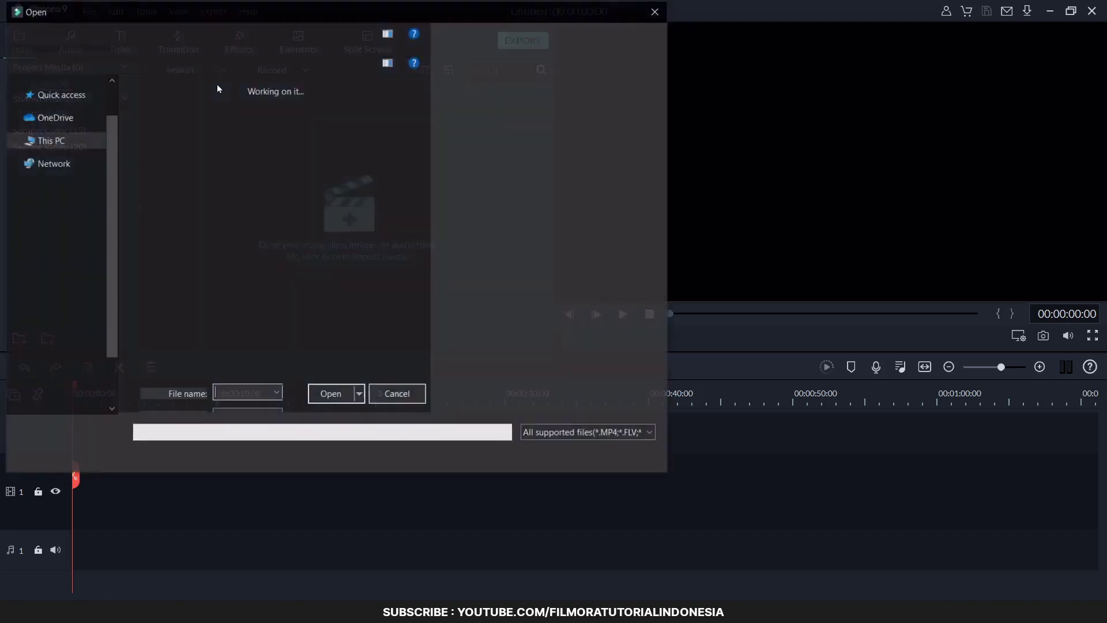
double_click(334, 349)
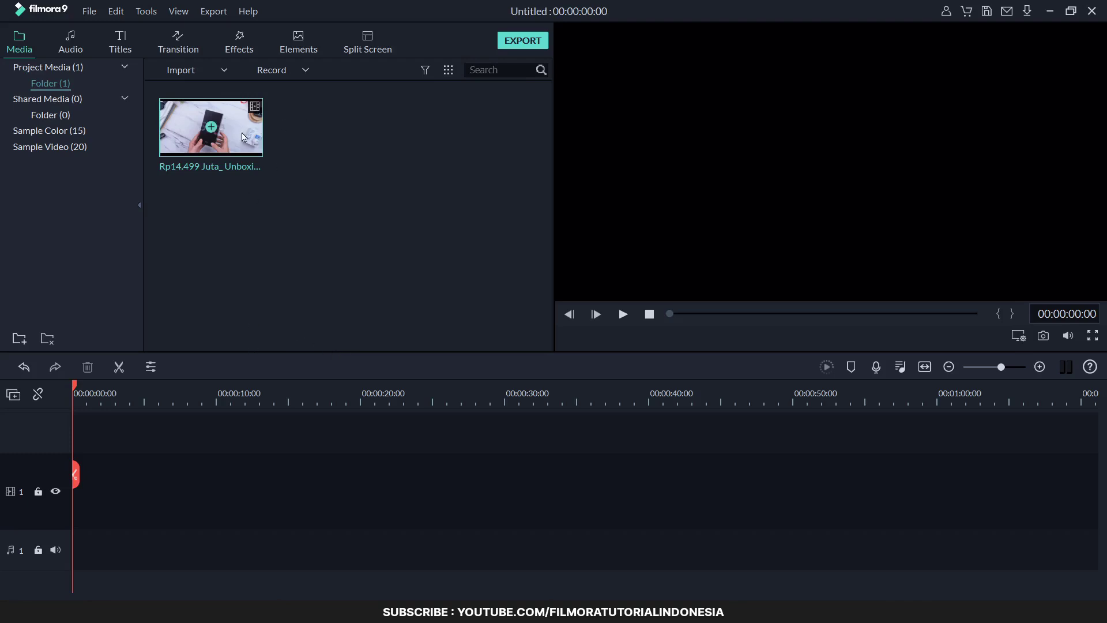
drag(242, 136, 81, 494)
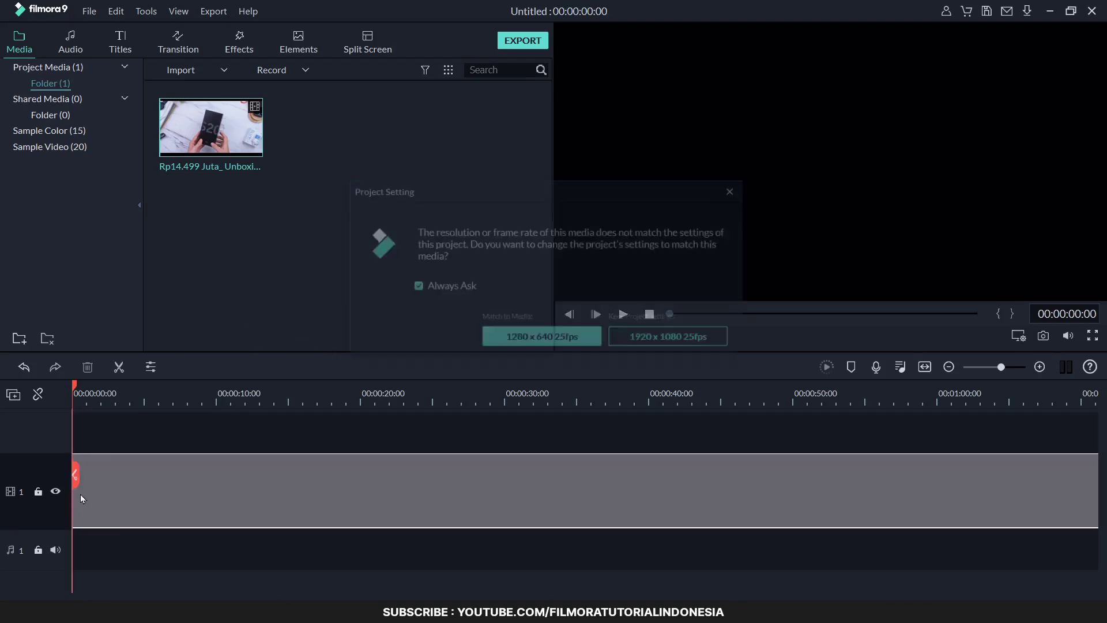
click(697, 340)
Set the timeline track height to Small
right_click(37, 472)
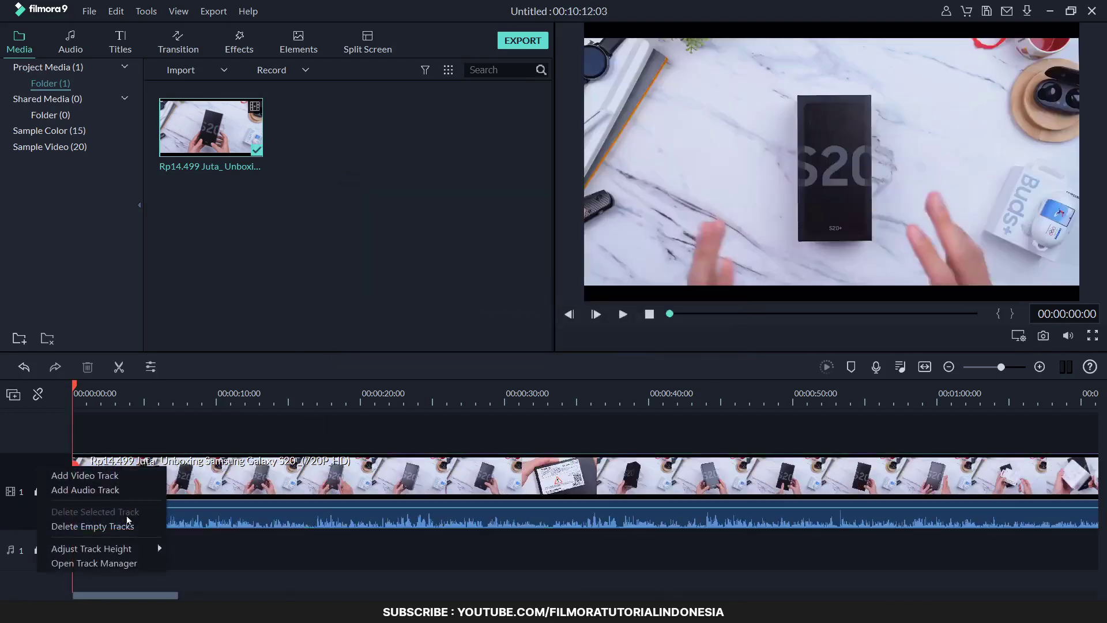
mouse_move(145, 549)
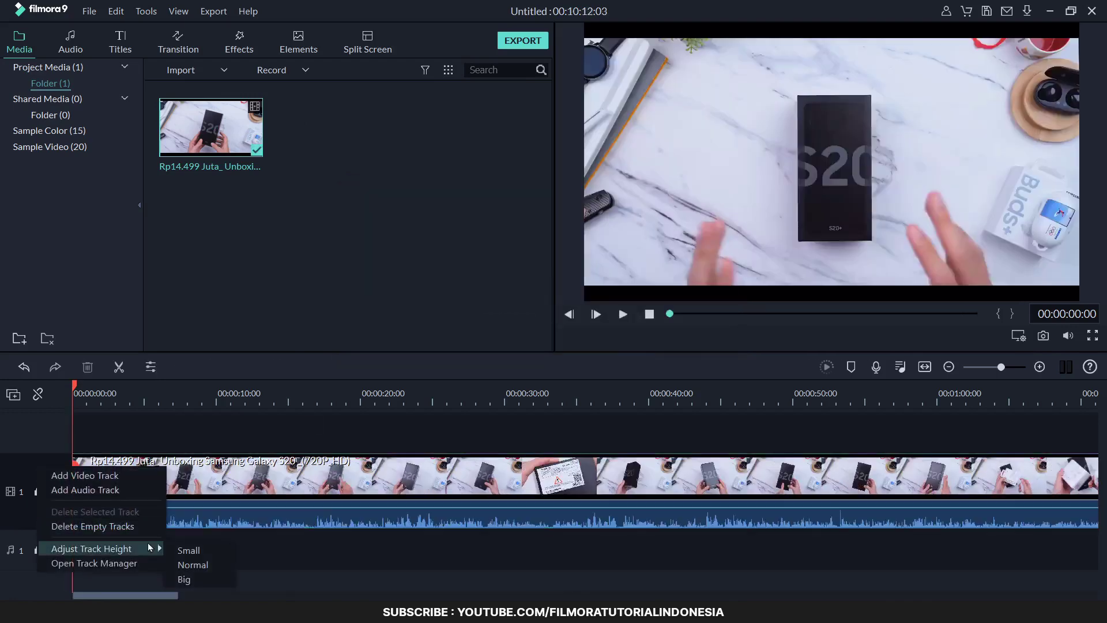
click(202, 551)
Set the timeline track height to Normal
right_click(67, 534)
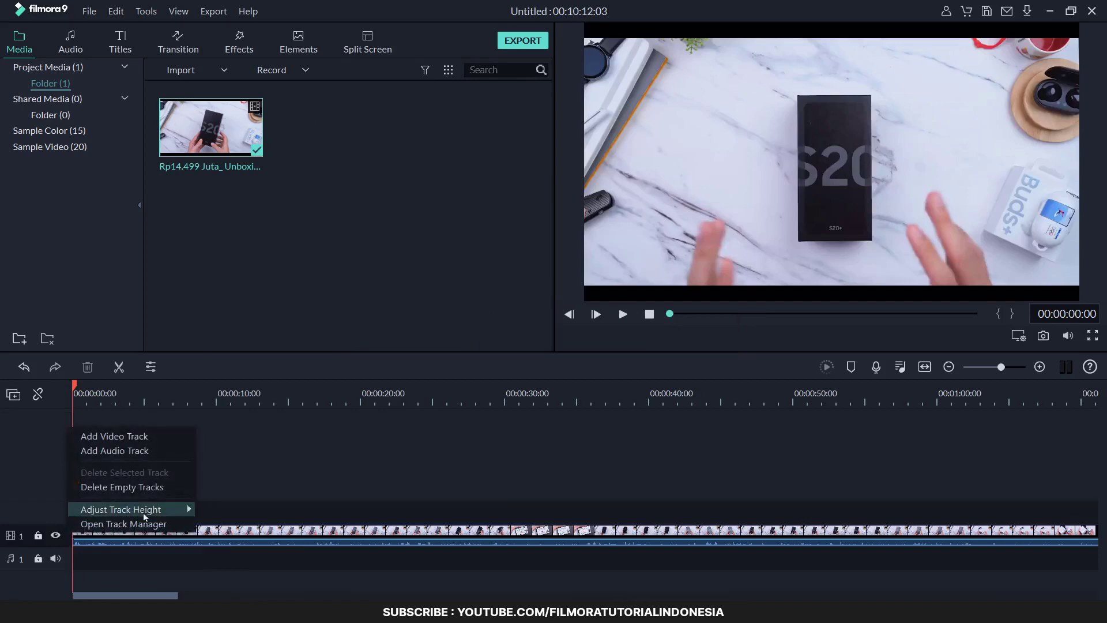
mouse_move(173, 510)
click(215, 525)
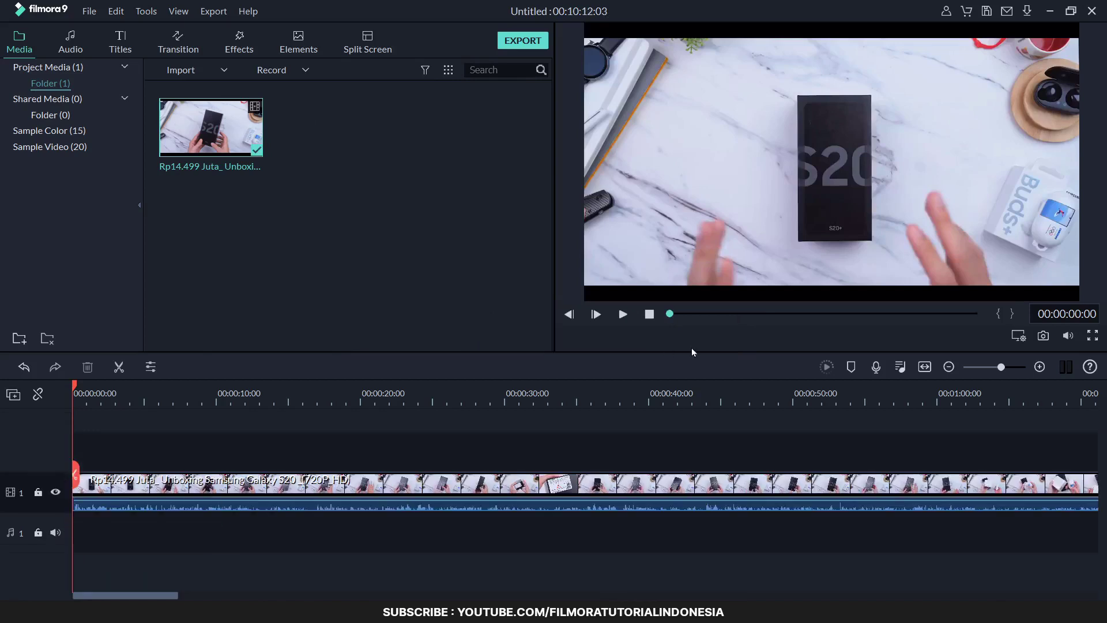
Detach the audio from the video clip and apply the Low Bass equalizer preset to the detached audio
right_click(236, 486)
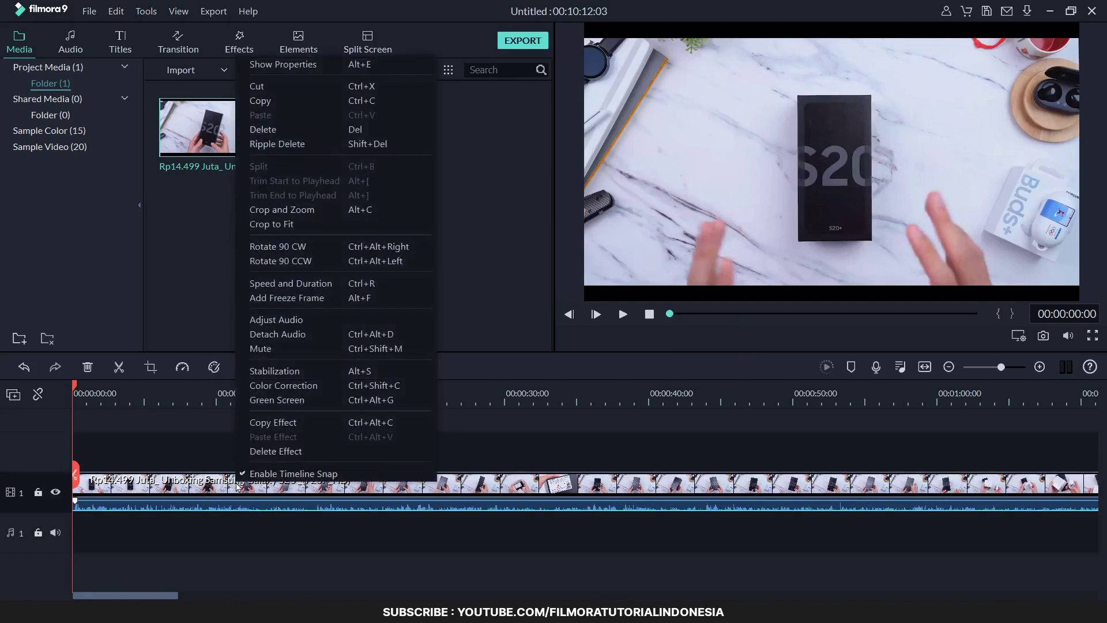
click(321, 334)
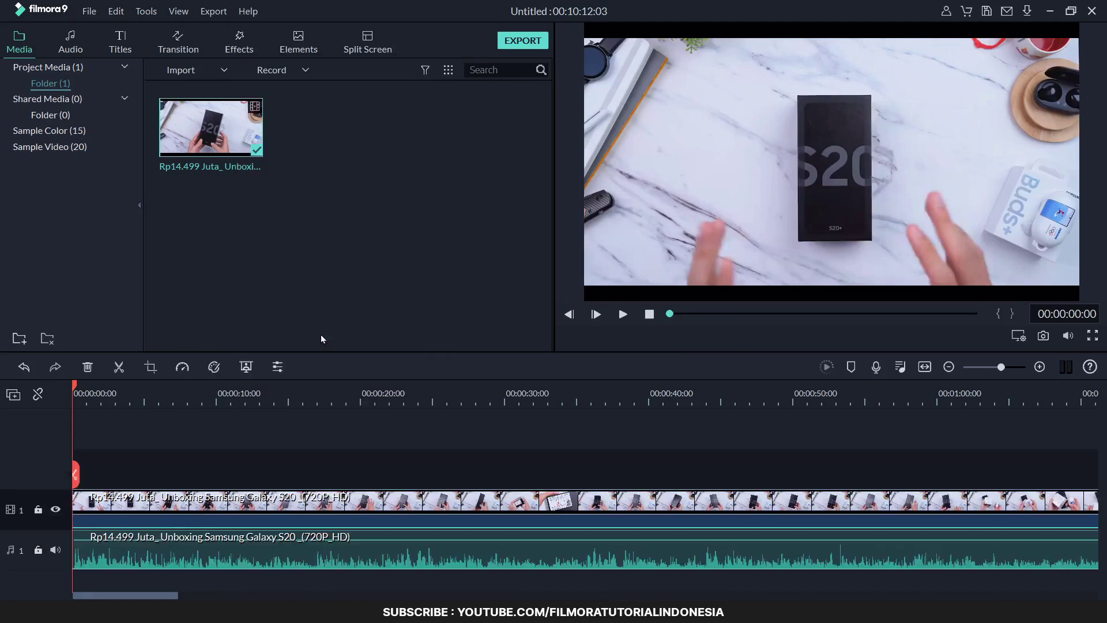
right_click(268, 552)
click(320, 510)
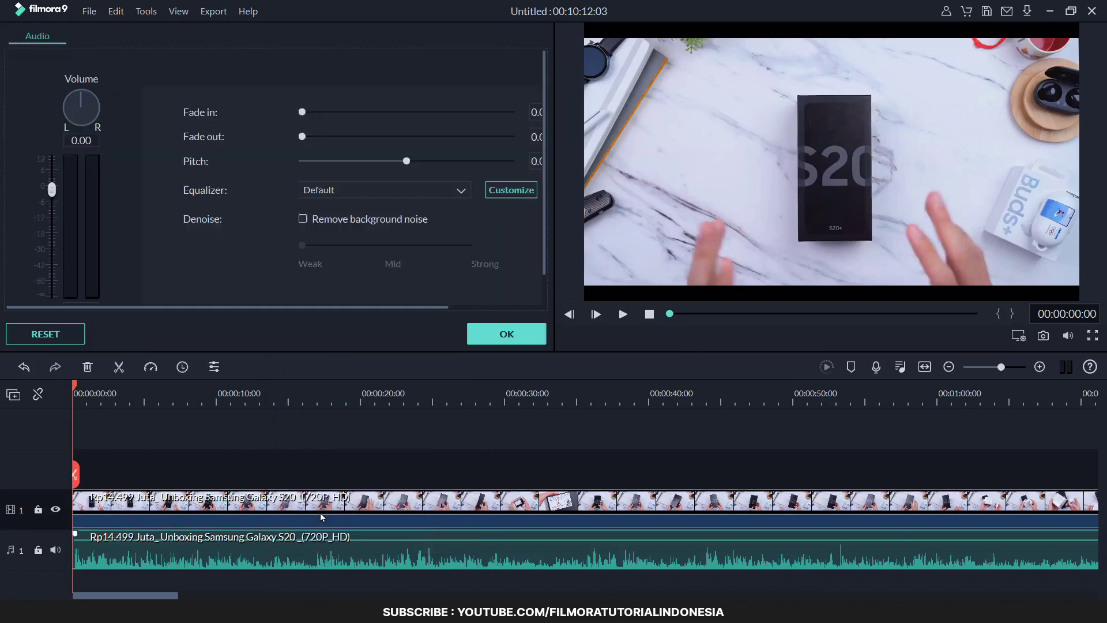
click(338, 192)
click(357, 248)
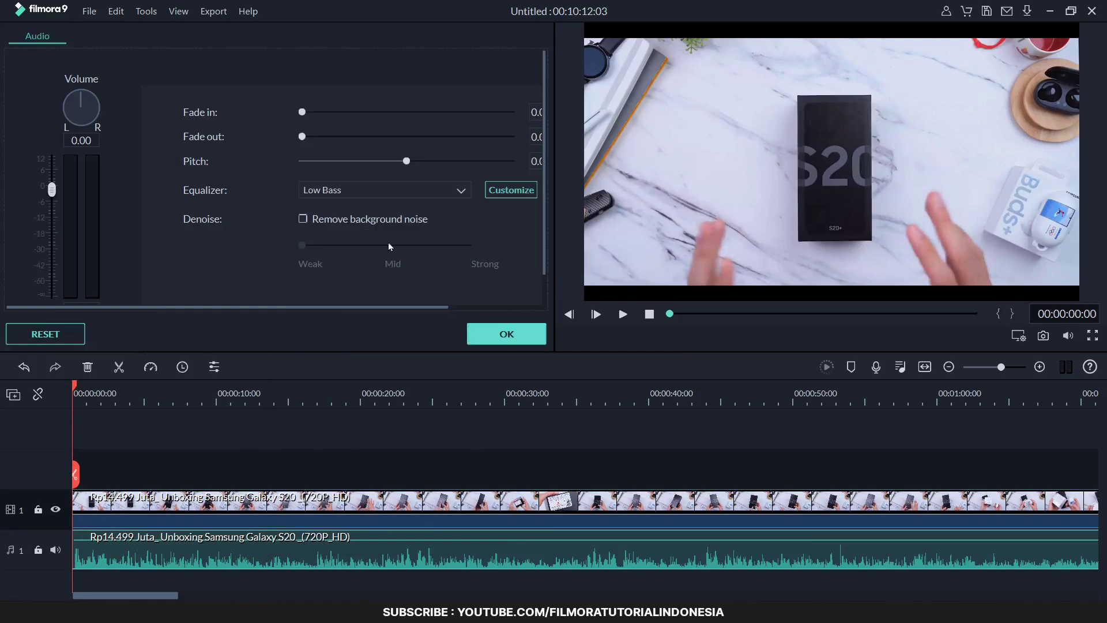
click(495, 333)
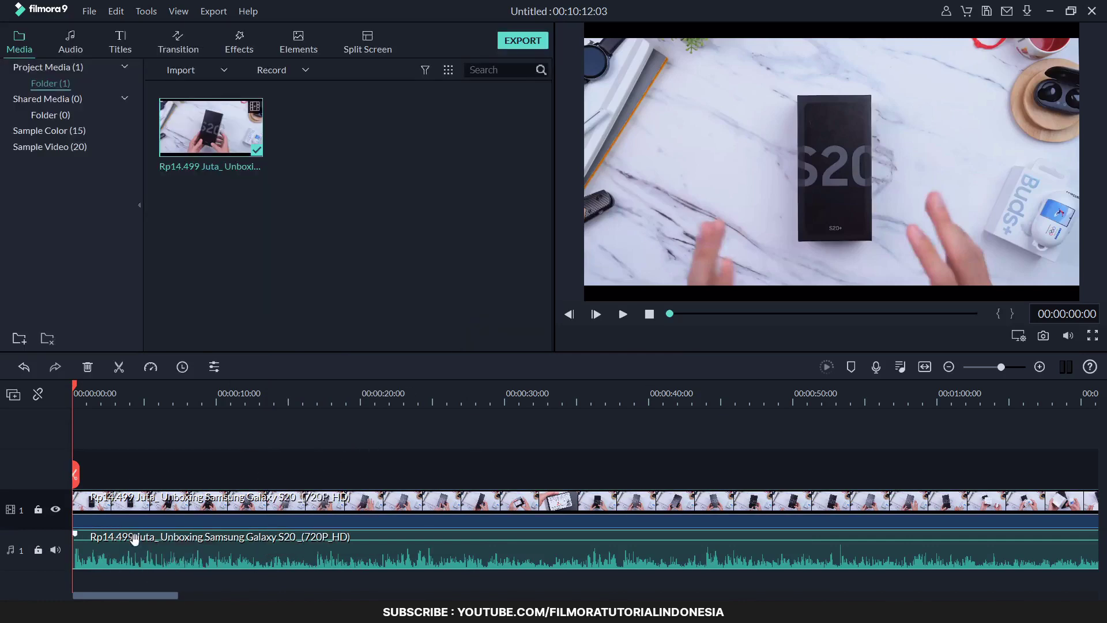
Copy the detached audio, lock audio track 1, paste the copy onto audio track 2, and return the playhead to the start
right_click(152, 553)
click(215, 374)
click(38, 550)
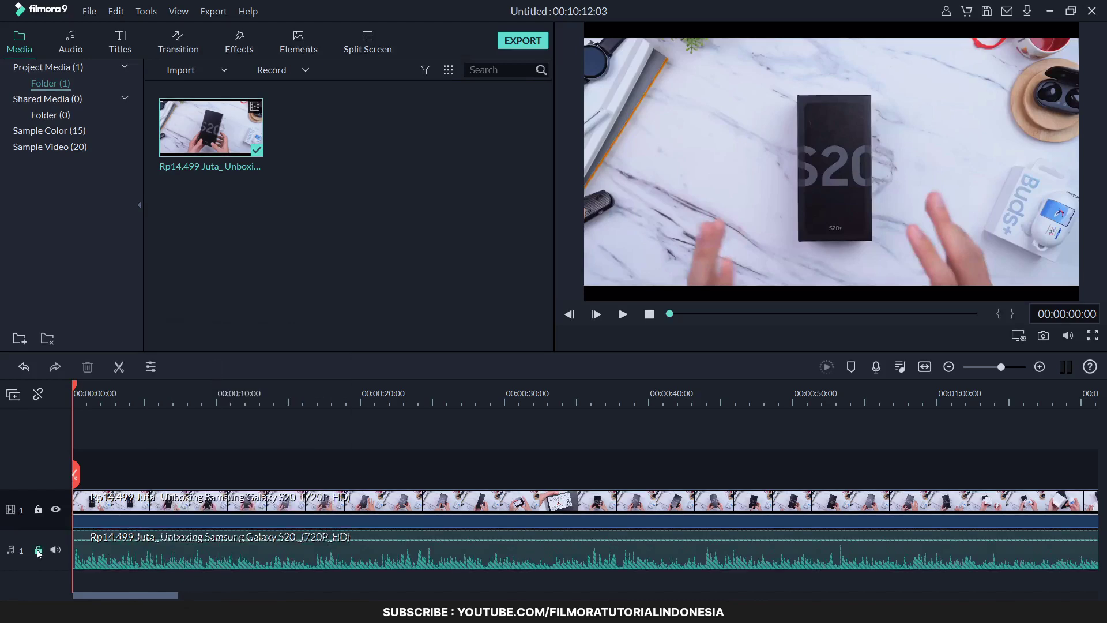
right_click(127, 582)
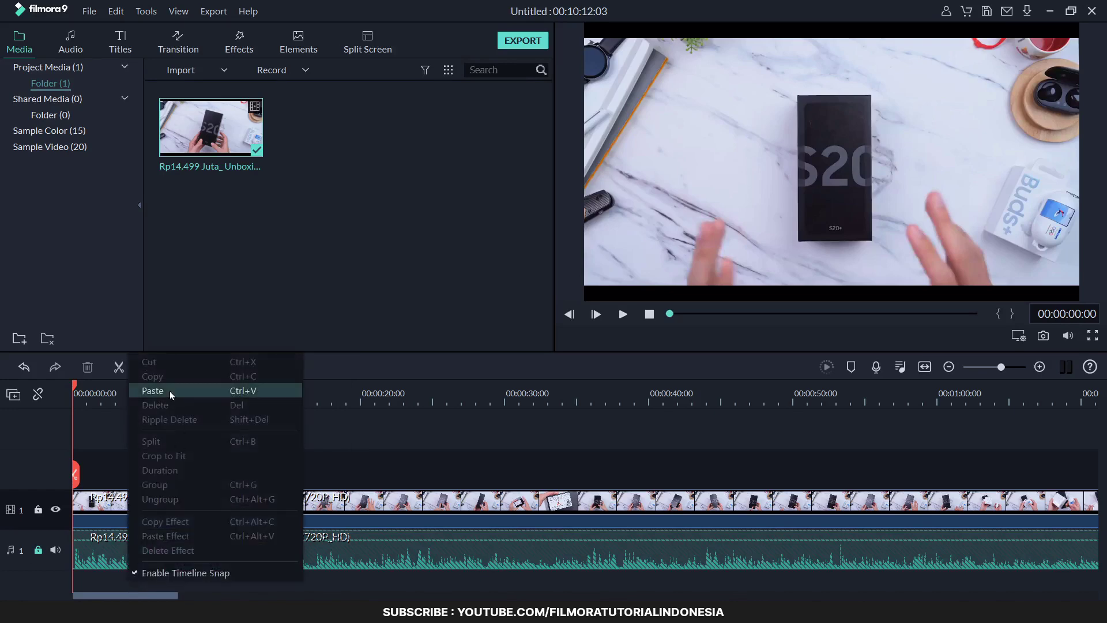
click(170, 391)
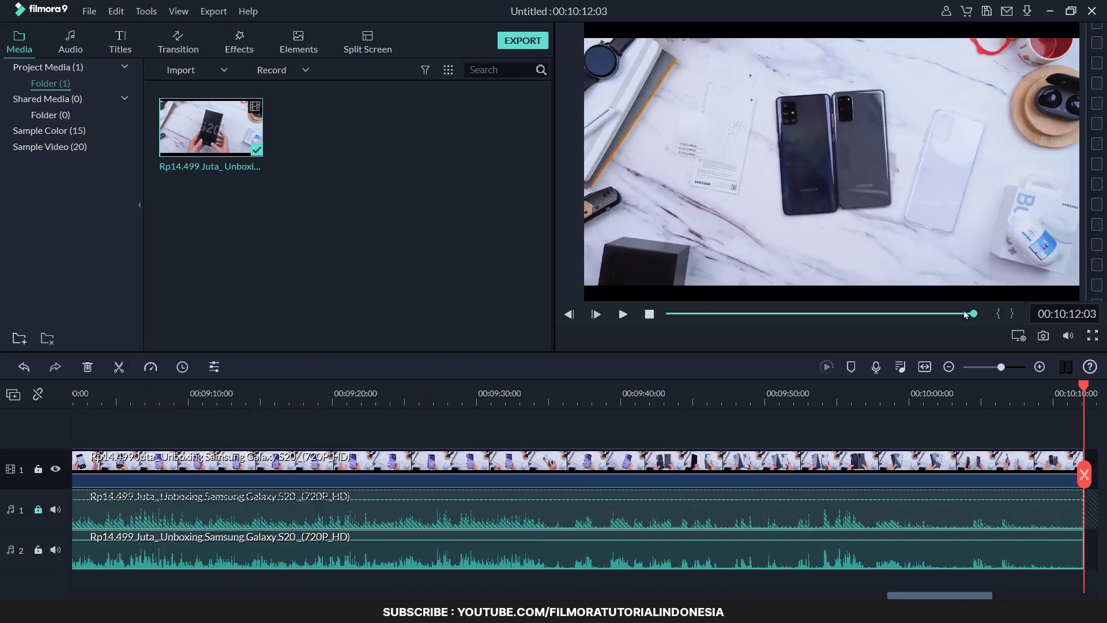
drag(976, 312, 618, 320)
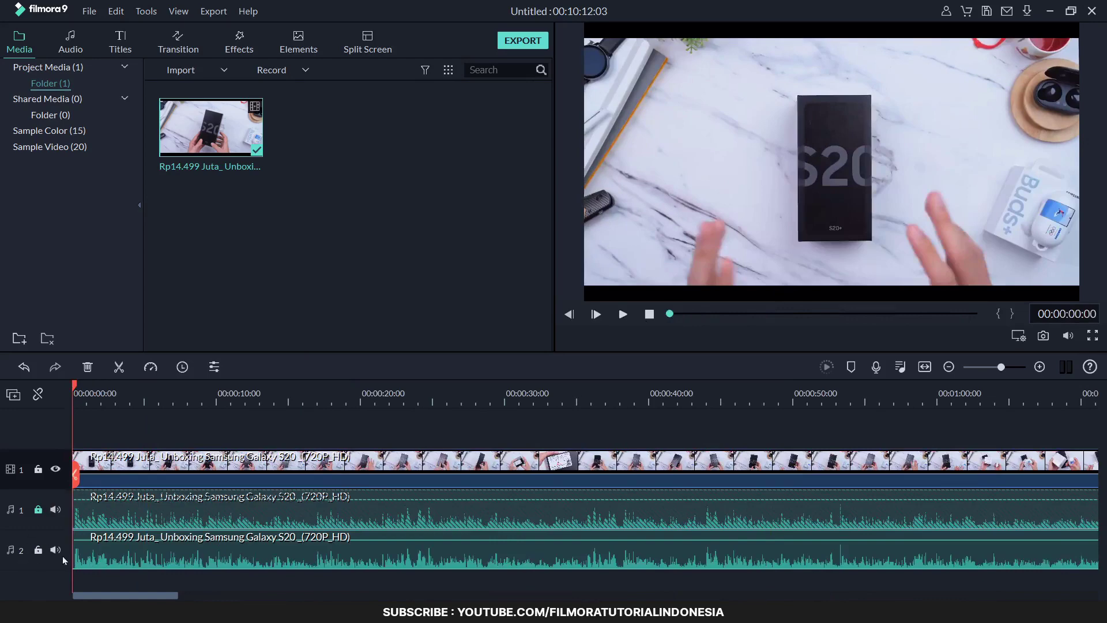
Copy the track 2 audio, lock that track, paste the copy onto audio track 3, and return the playhead to the start
right_click(127, 549)
click(177, 374)
click(42, 550)
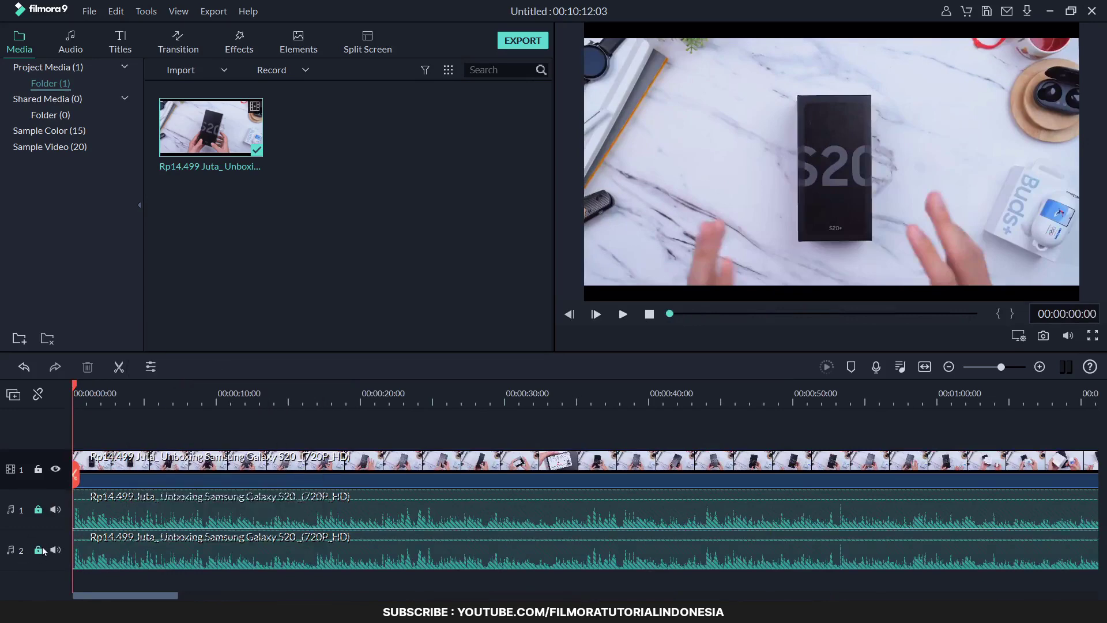
right_click(94, 580)
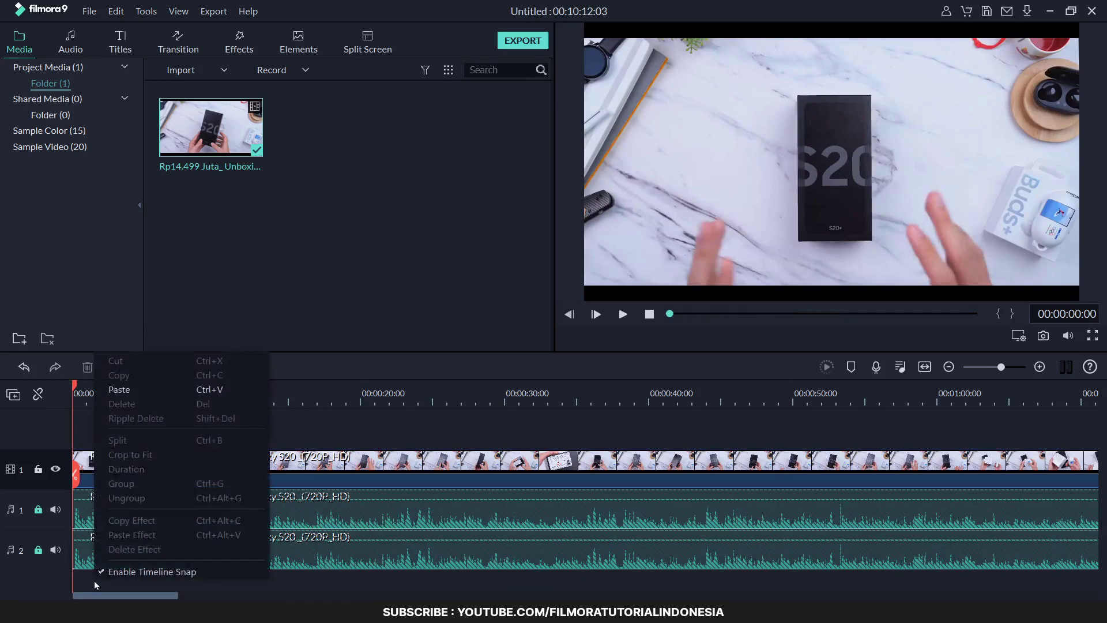
click(141, 391)
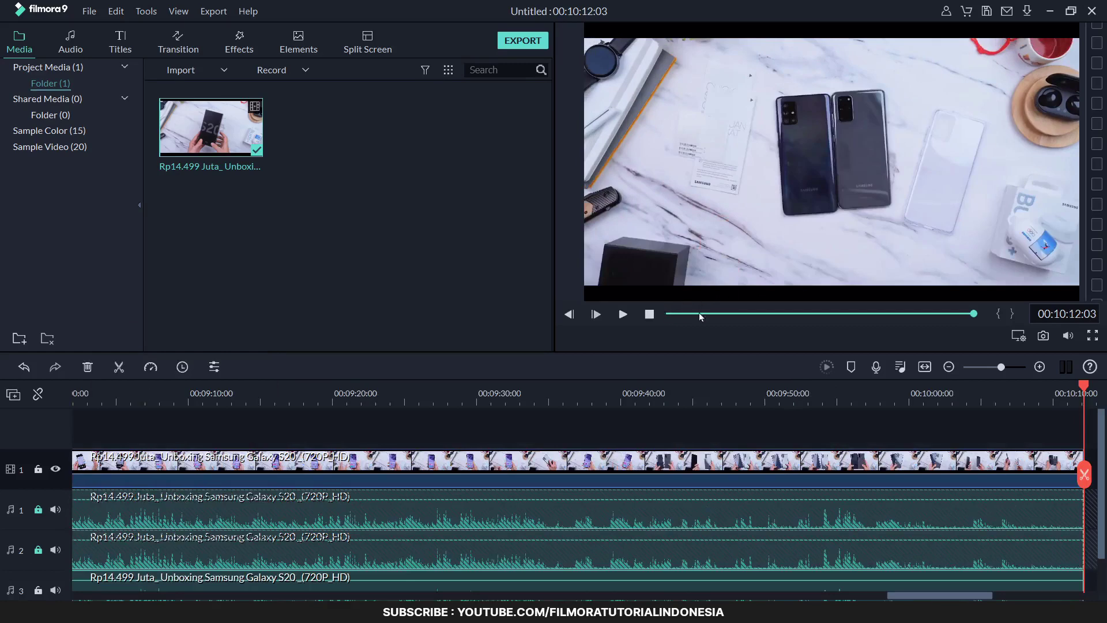
drag(988, 316, 628, 314)
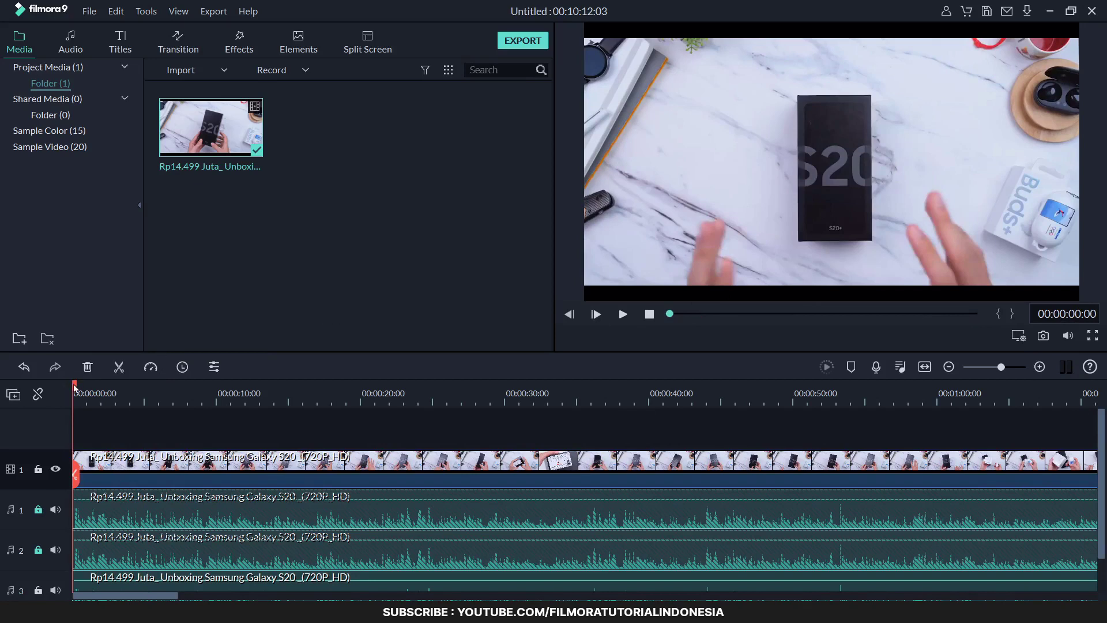
Unlock audio tracks 1 and 2 and shift the track 2 audio clip to start at 00:00:00:02
drag(74, 388, 76, 385)
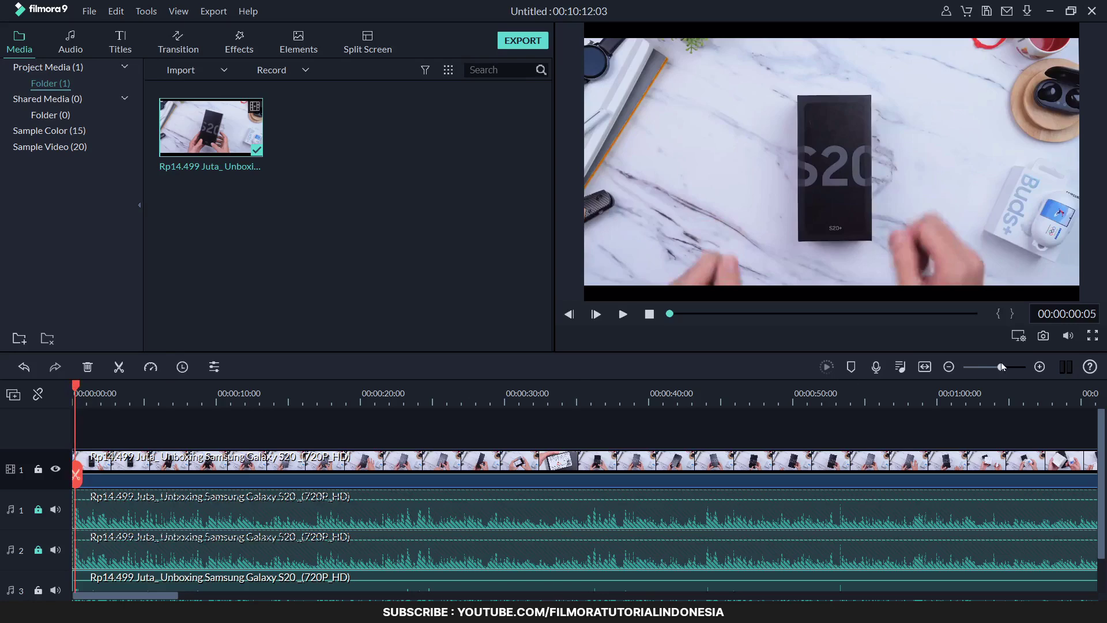
drag(1001, 366, 1012, 367)
click(650, 315)
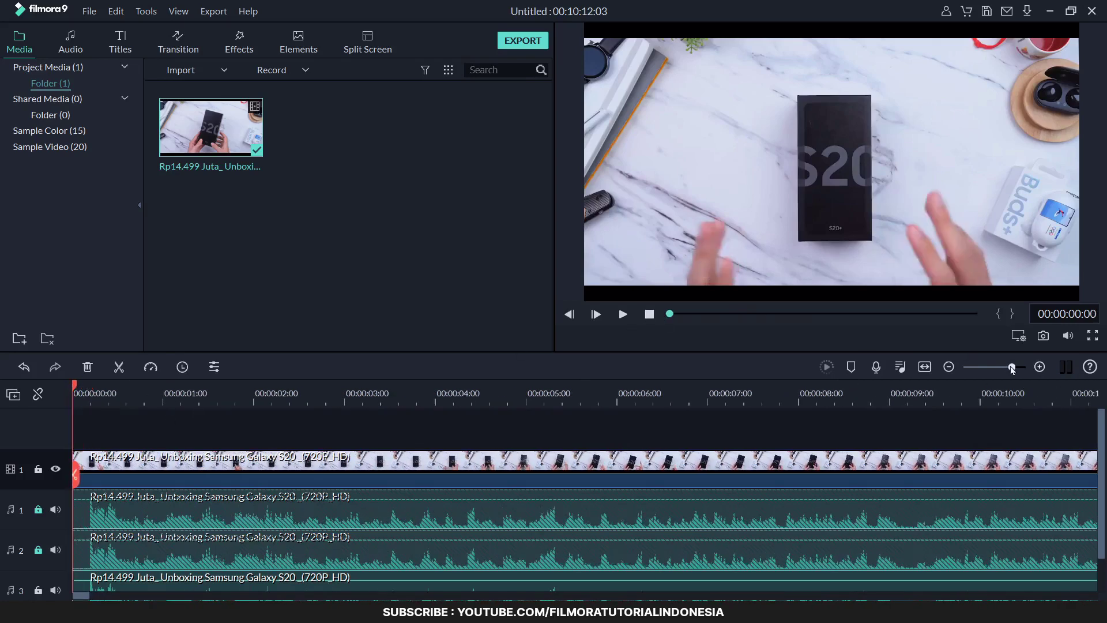
drag(1012, 367, 1022, 367)
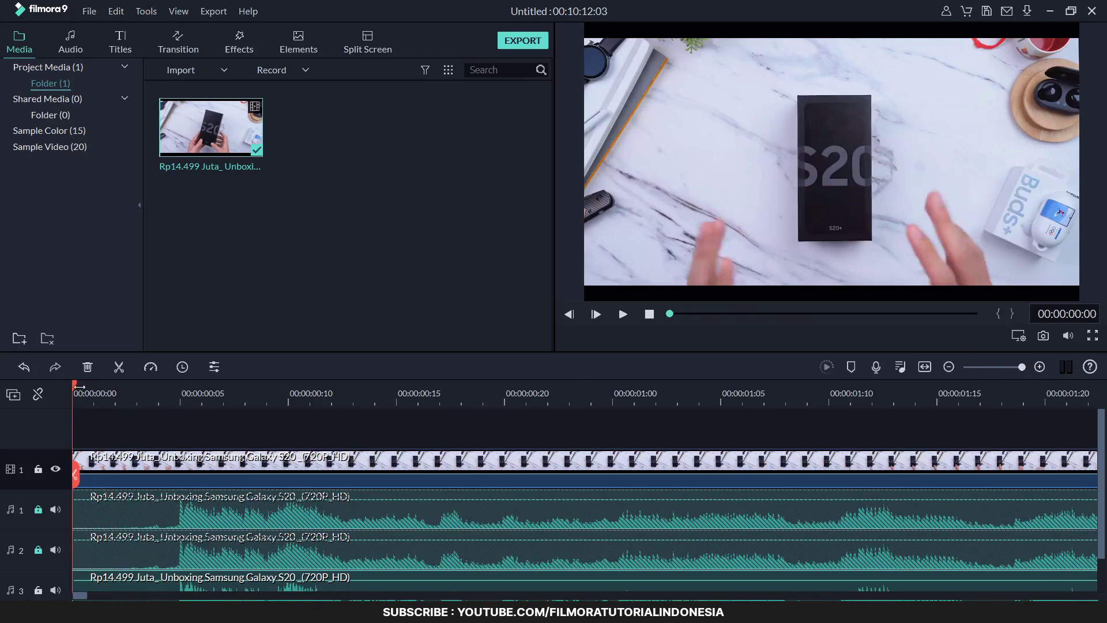
drag(90, 390, 122, 391)
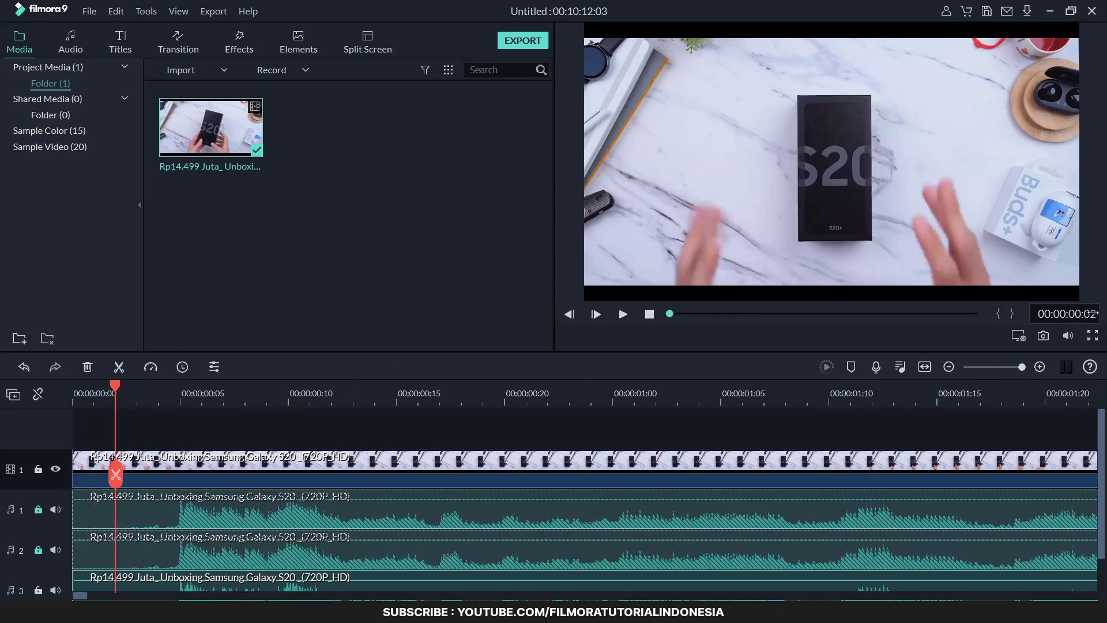
click(38, 549)
click(38, 509)
click(127, 551)
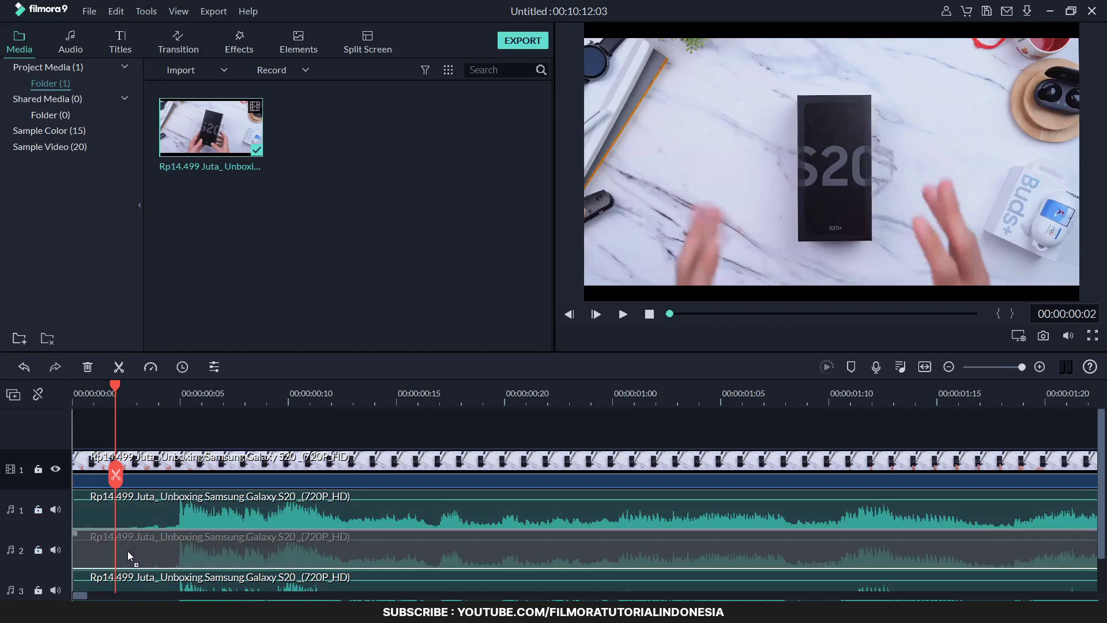
drag(127, 551, 169, 545)
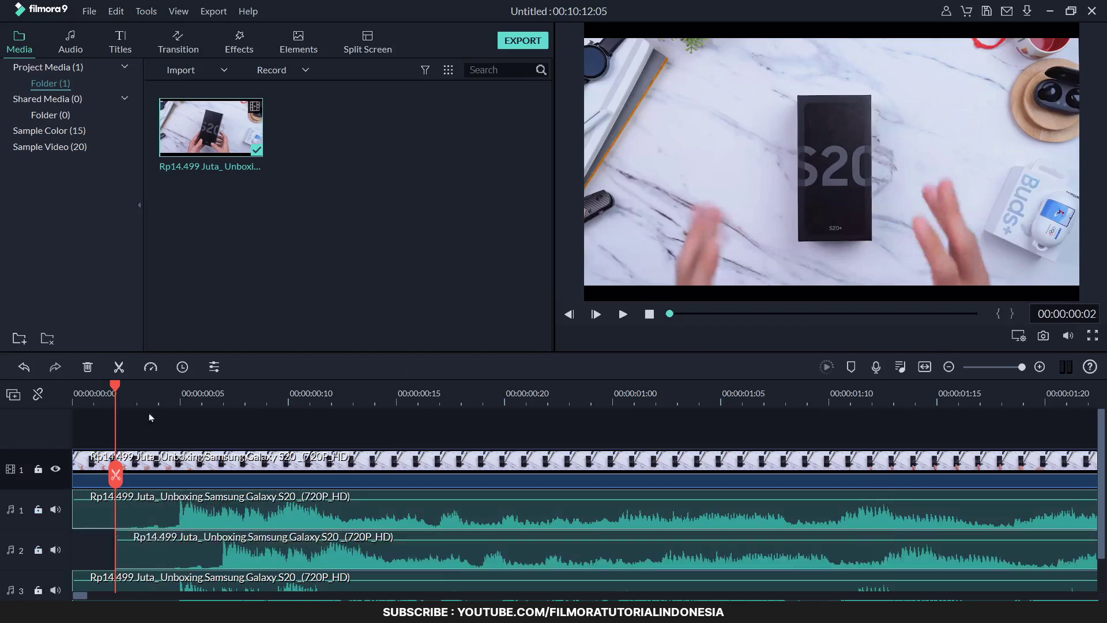
Shift the audio clip on track 3 to start at 00:00:00:04
drag(118, 385, 174, 389)
scroll(176, 552, down, 1)
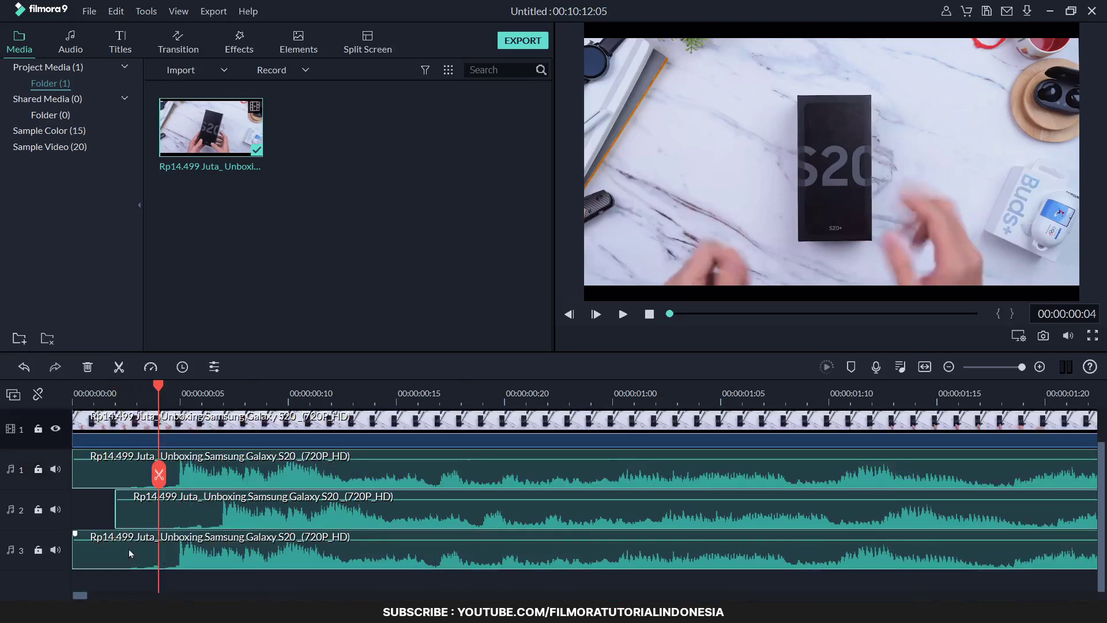
drag(95, 551, 177, 551)
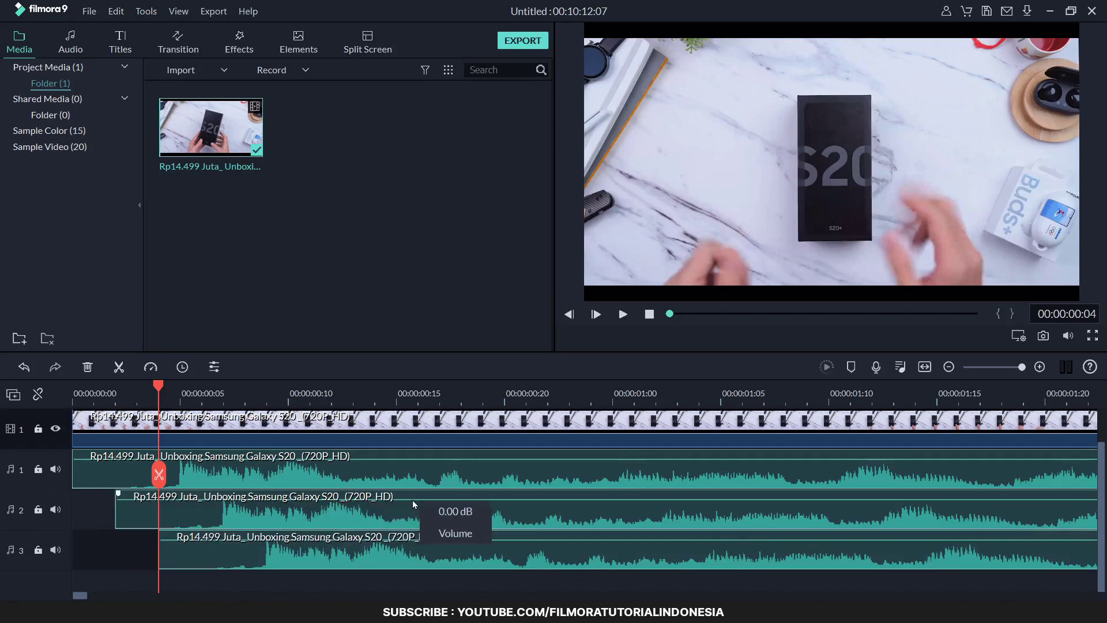
click(202, 582)
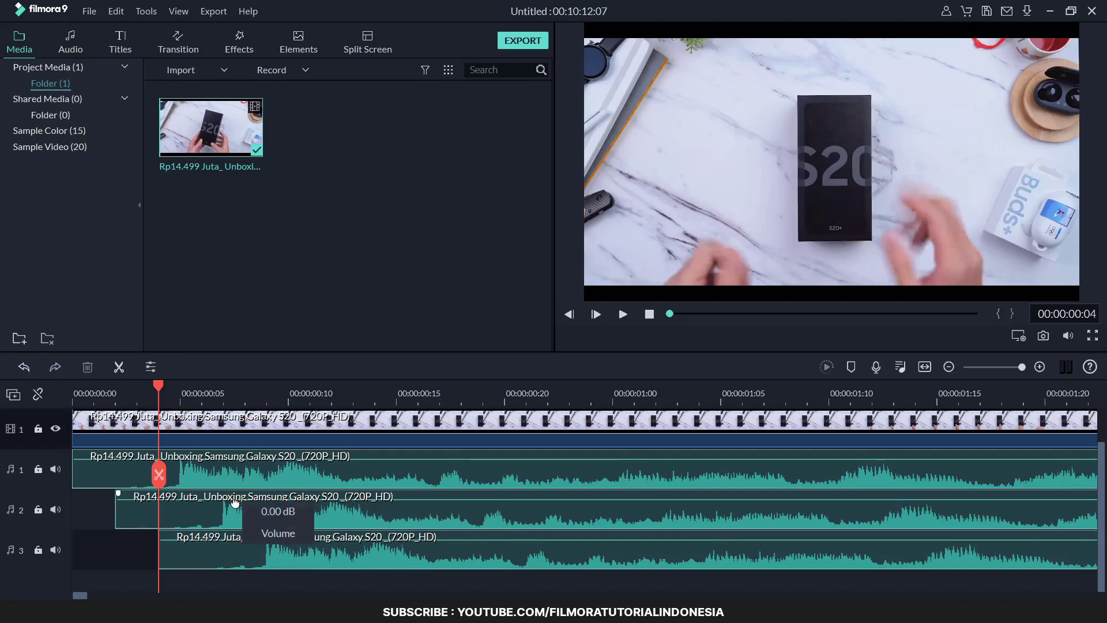
Lower the volume of the audio clips on tracks 2 and 3, making track 3 quieter than track 2
drag(235, 503, 232, 503)
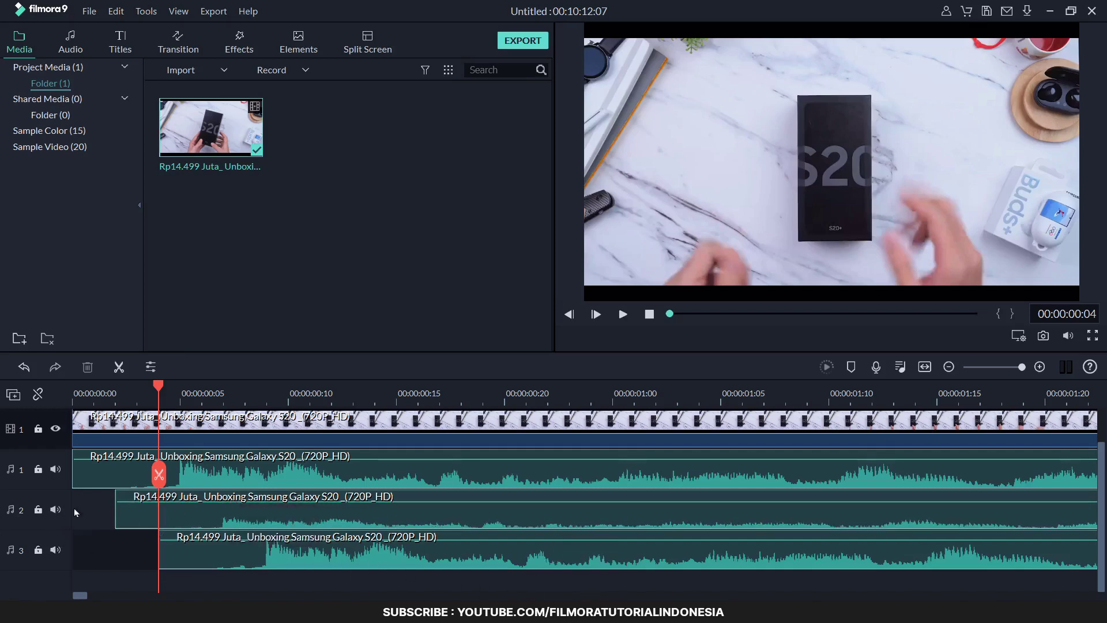
drag(449, 539, 442, 546)
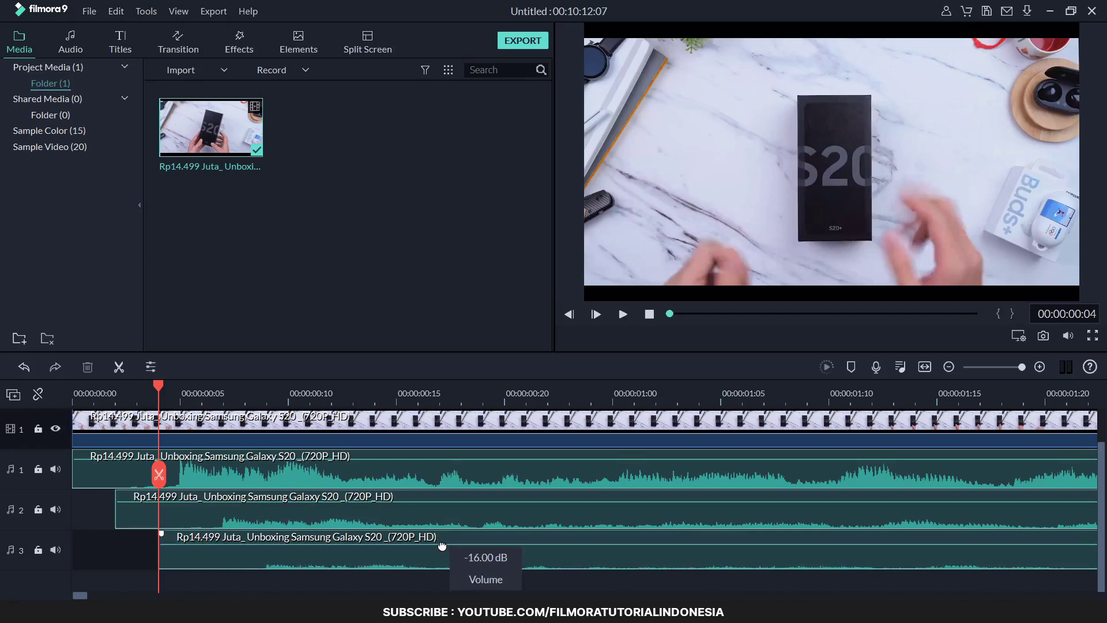
drag(442, 546, 442, 545)
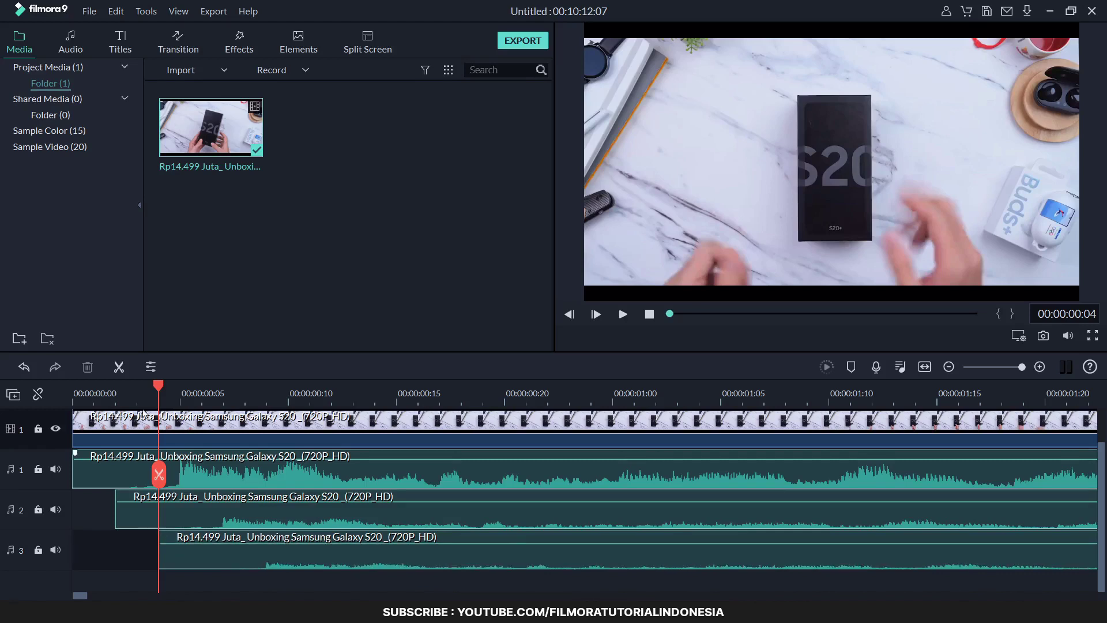
Play the timeline from the beginning to listen to the layered audio
drag(158, 390, 2, 392)
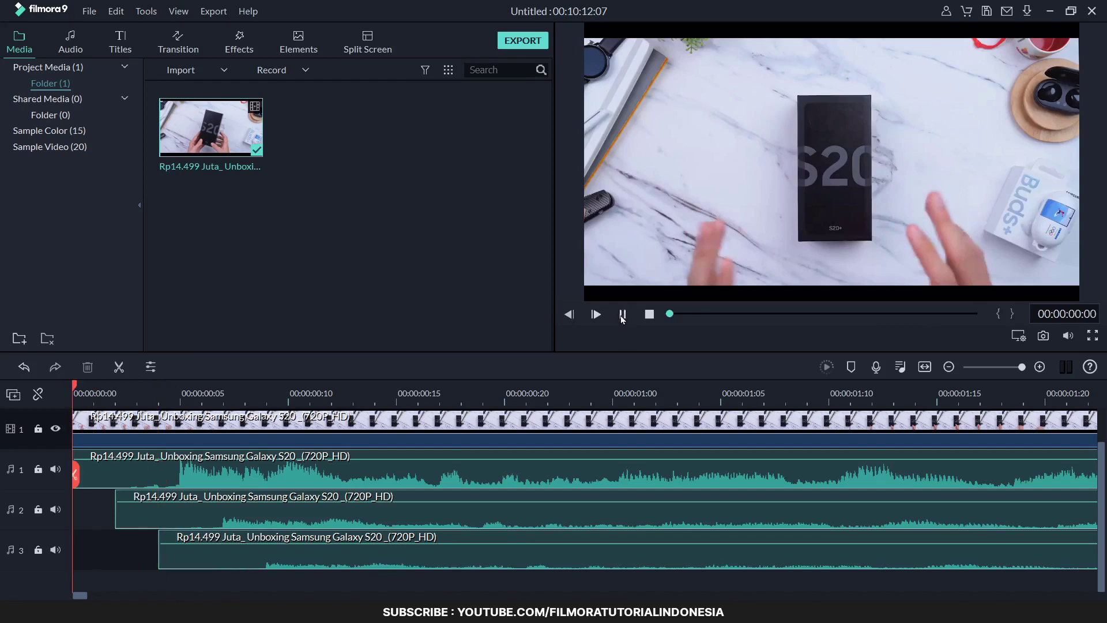
click(621, 314)
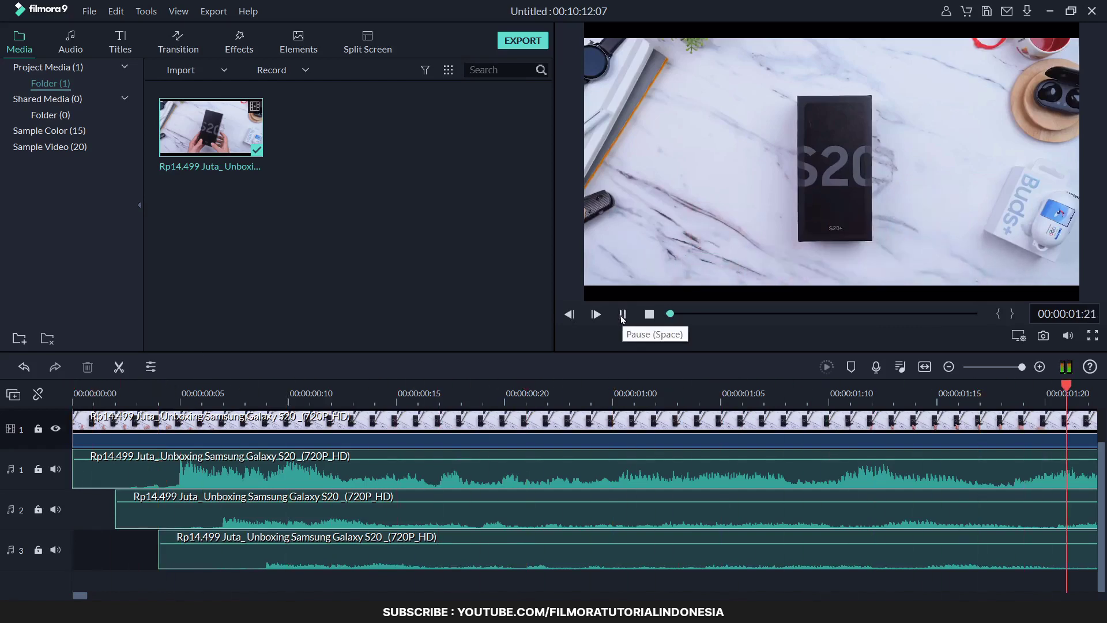